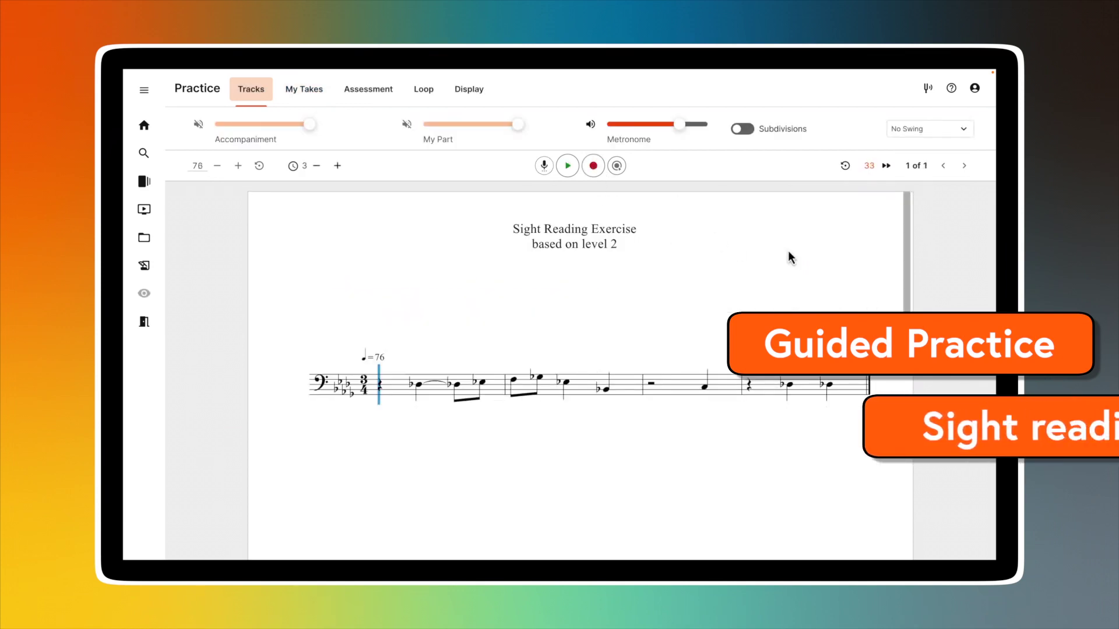
Play back the practice part to demonstrate the Practice features.
{"action": "left_click", "coordinate": [886, 164]}
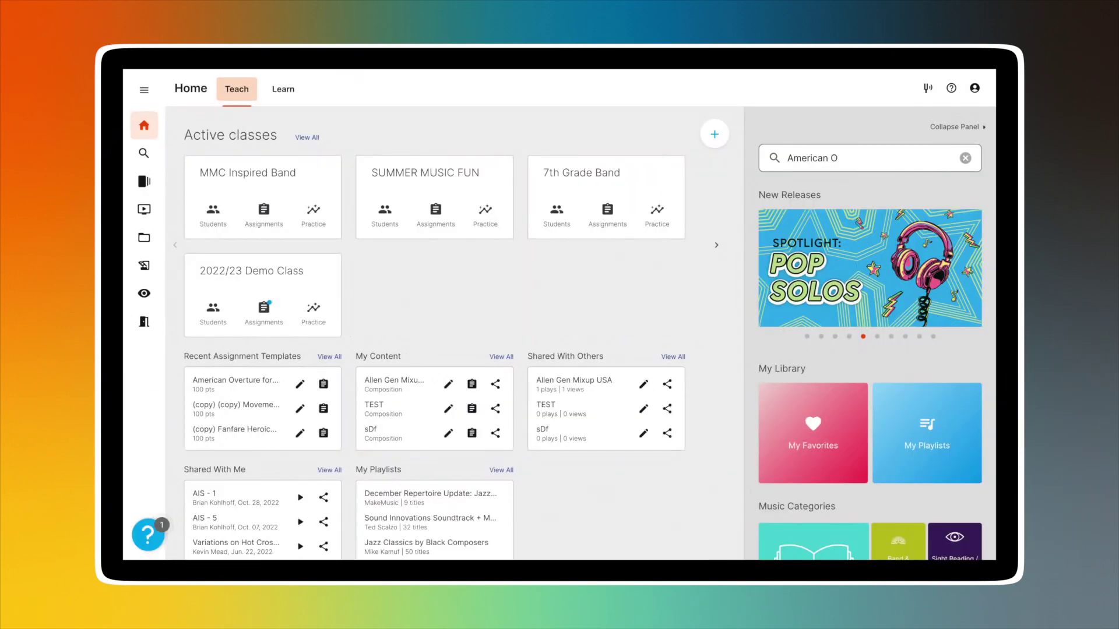
{"action": "type", "text": "verture For"}
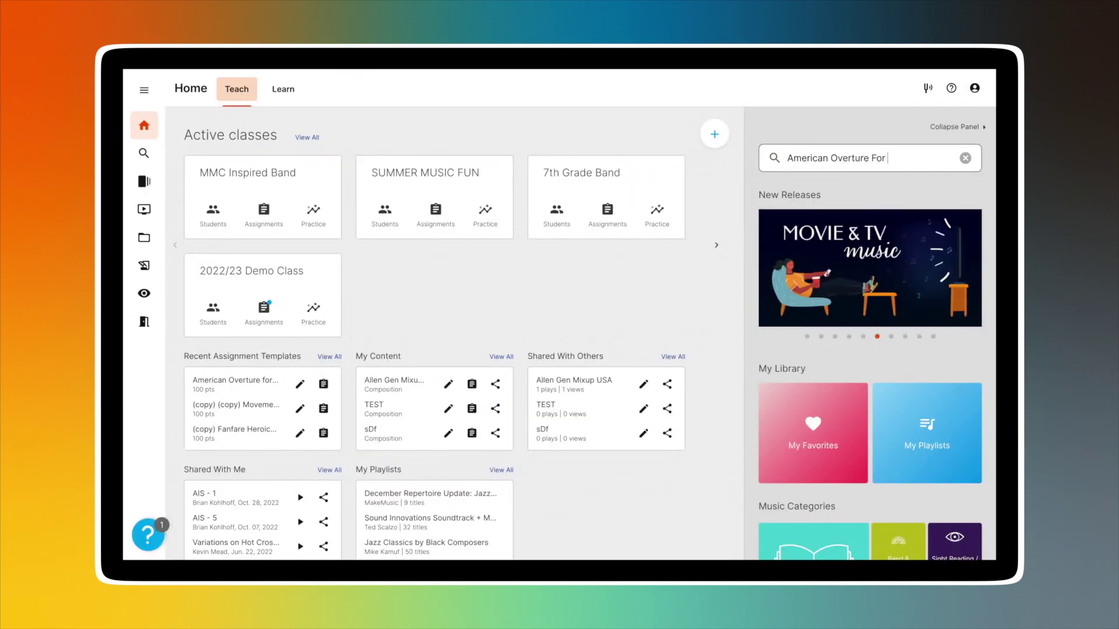
{"action": "type", "text": " Band"}
Search for 'American Overture For Band', expand the result and start an assignment from it.
{"action": "key", "text": "Return"}
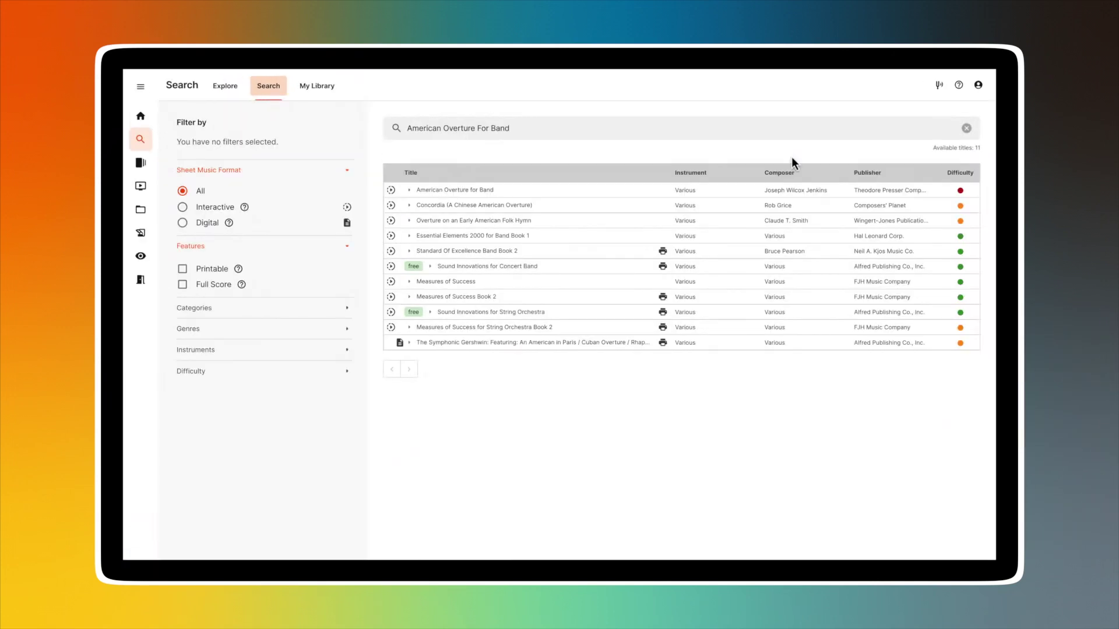
{"action": "left_click", "coordinate": [411, 191]}
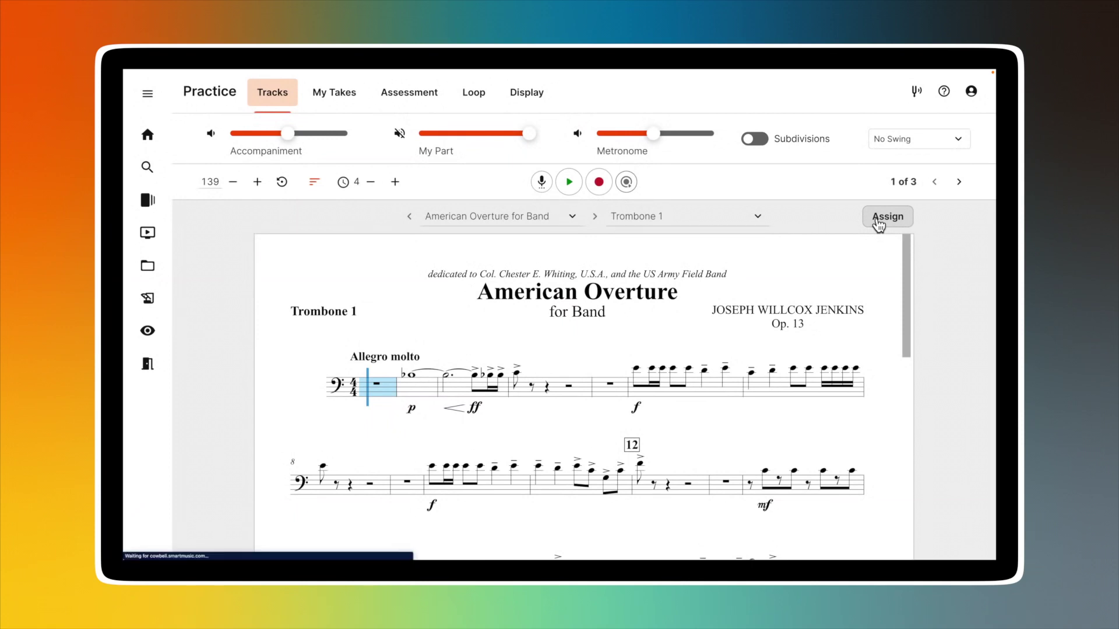
{"action": "left_click", "coordinate": [878, 221]}
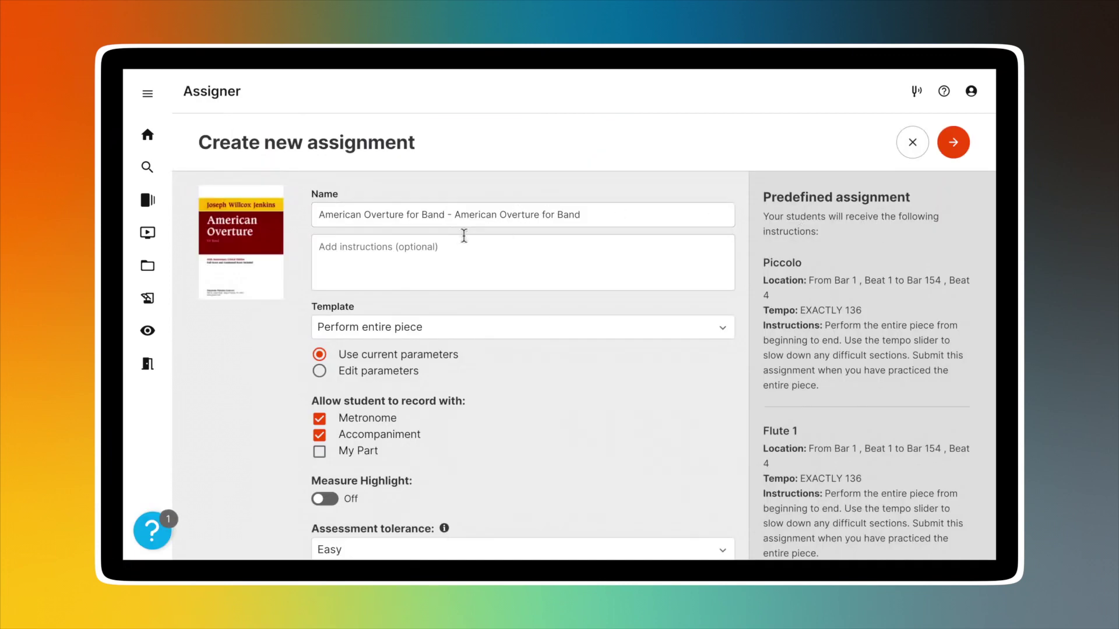
Write instructions telling students to listen and blend in with the recording.
{"action": "left_click", "coordinate": [339, 247]}
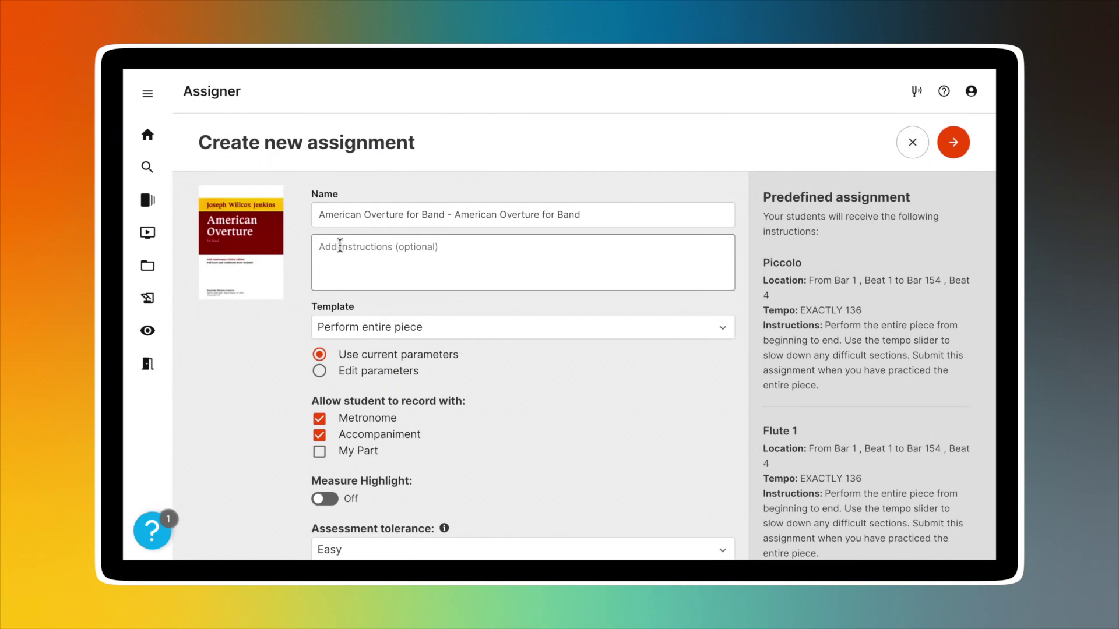
{"action": "type", "text": "Listen car"}
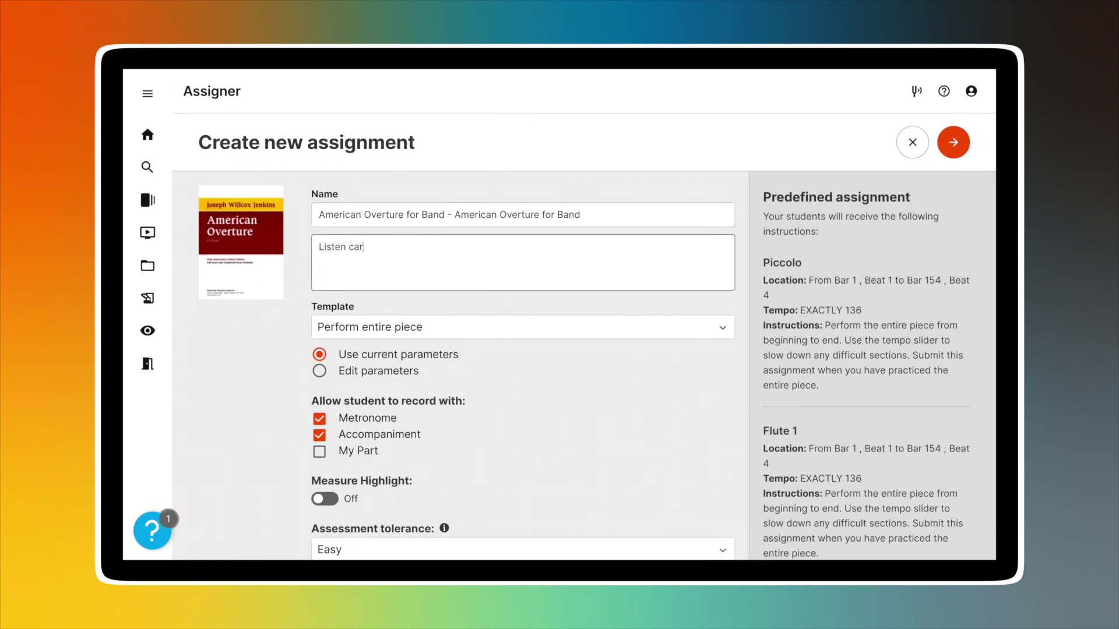
{"action": "type", "text": "efully to "}
{"action": "type", "text": "the accompanim"}
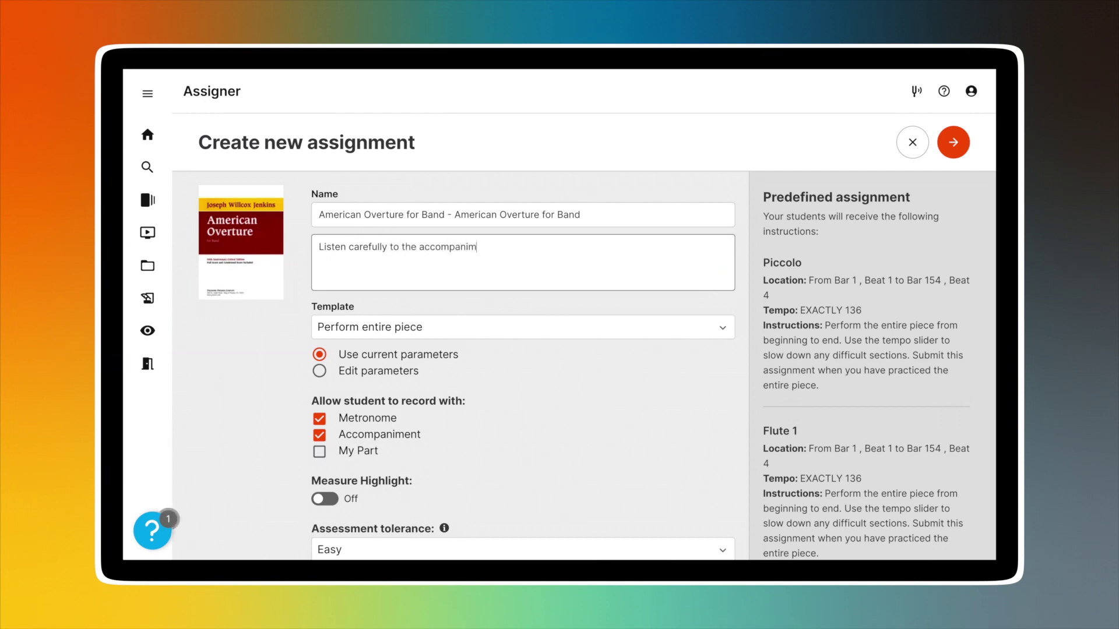
{"action": "type", "text": "ent and s"}
{"action": "type", "text": "trive to bl"}
{"action": "type", "text": "end in with the recording."}
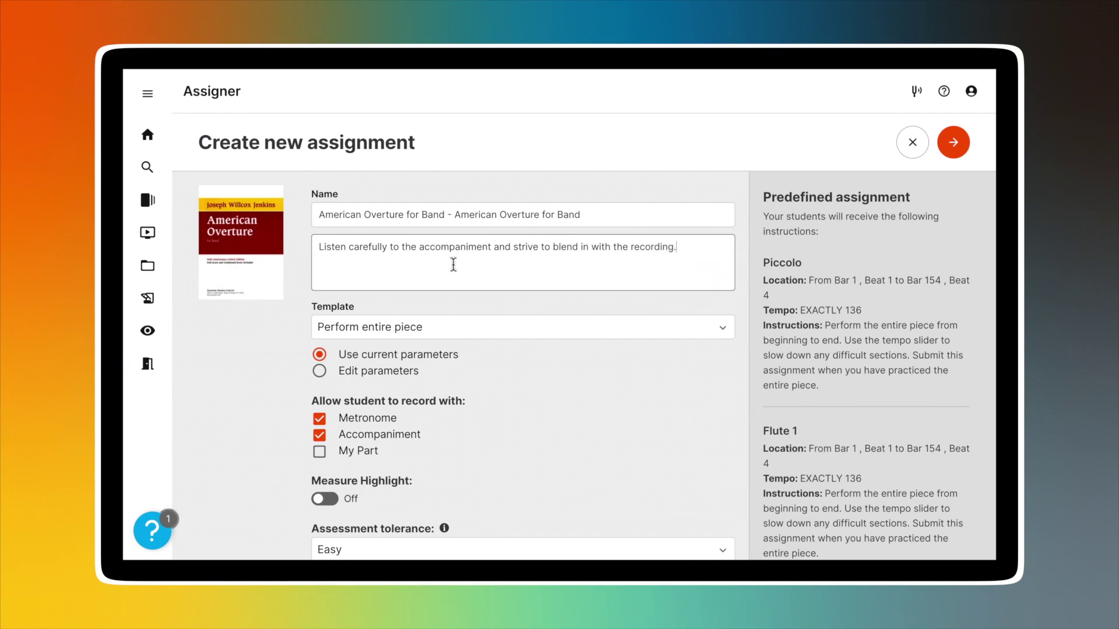
{"action": "left_click", "coordinate": [726, 335]}
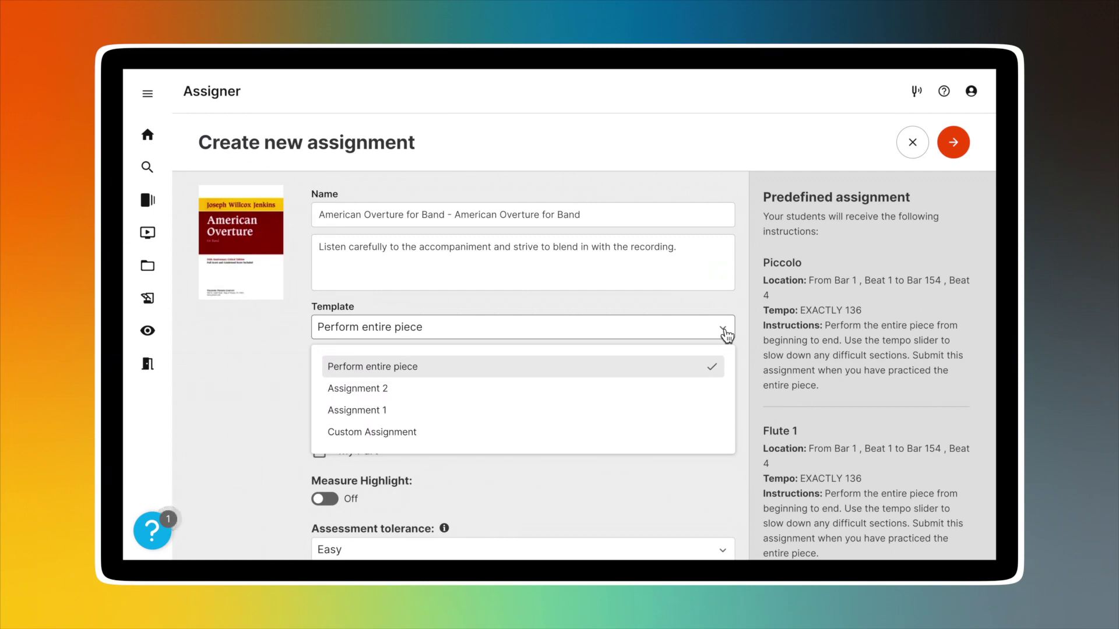
Apply the Assignment 2 template with per-part excerpts, tempos and instructions.
{"action": "left_click", "coordinate": [717, 388]}
{"action": "scroll", "coordinate": [910, 439], "scroll_direction": "down", "scroll_amount": 3}
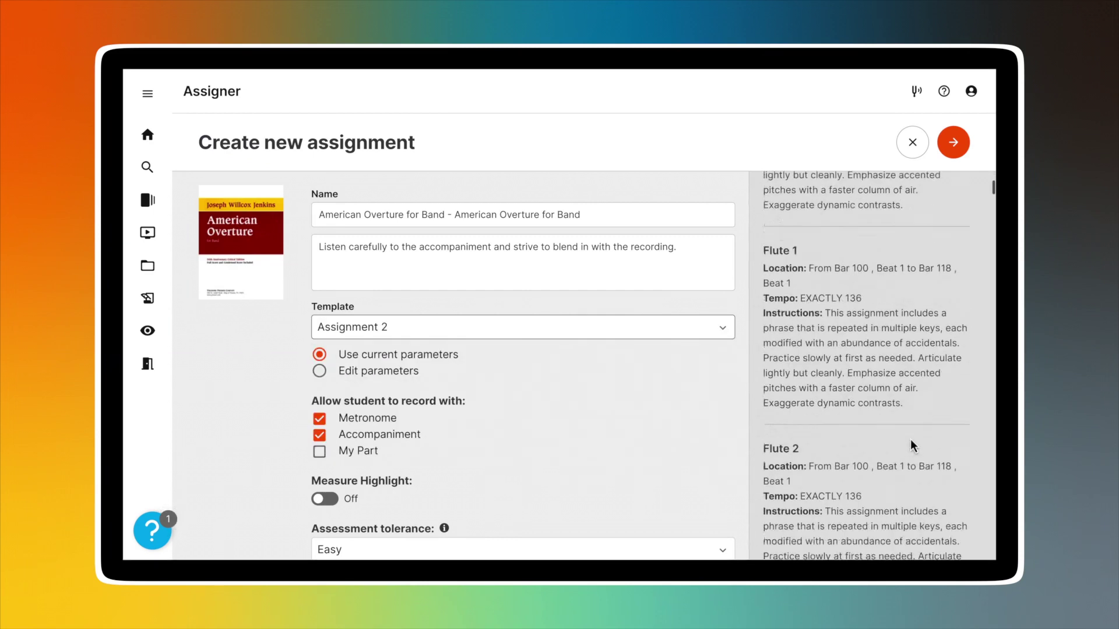
{"action": "scroll", "coordinate": [910, 439], "scroll_direction": "down", "scroll_amount": 3}
{"action": "scroll", "coordinate": [909, 438], "scroll_direction": "down", "scroll_amount": 3}
{"action": "scroll", "coordinate": [910, 439], "scroll_direction": "down", "scroll_amount": 3}
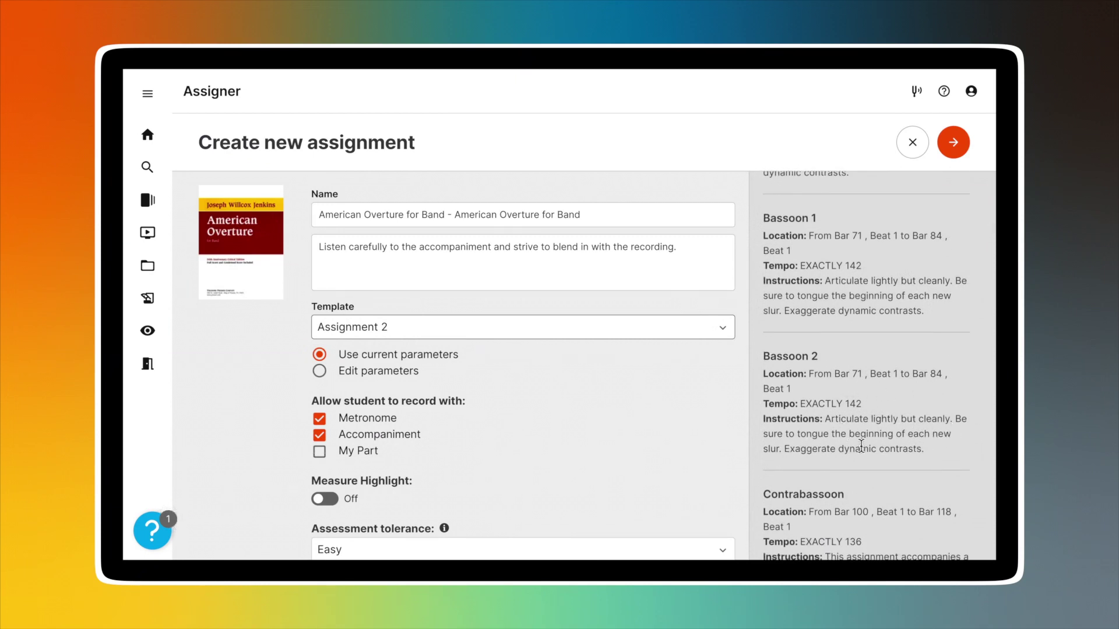
{"action": "scroll", "coordinate": [948, 449], "scroll_direction": "down", "scroll_amount": 5}
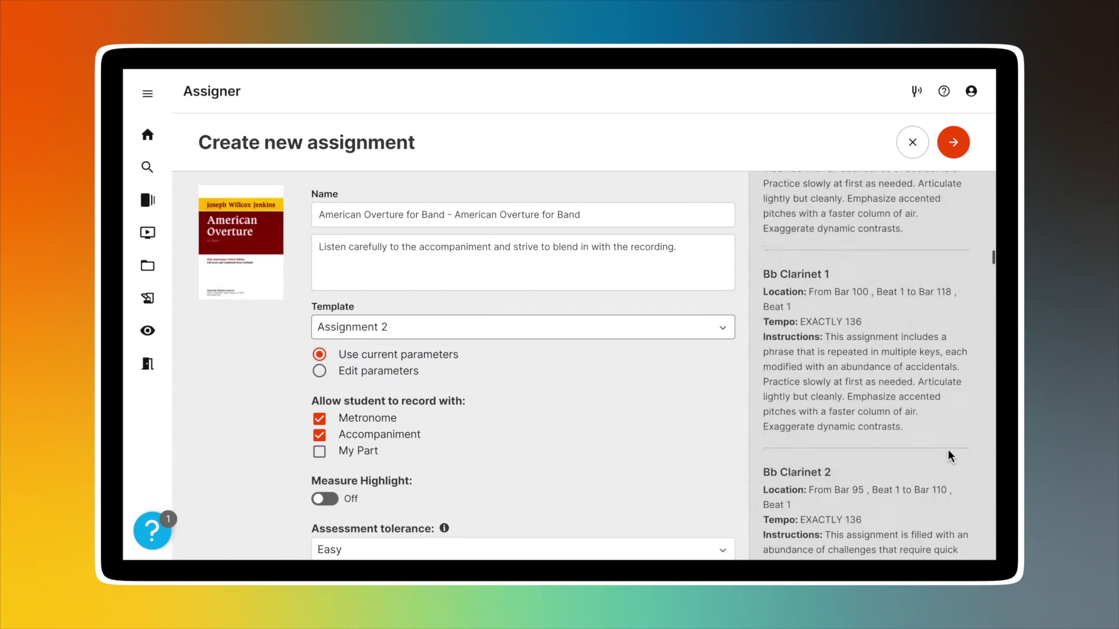
{"action": "scroll", "coordinate": [947, 450], "scroll_direction": "down", "scroll_amount": 3}
{"action": "scroll", "coordinate": [947, 450], "scroll_direction": "down", "scroll_amount": 1}
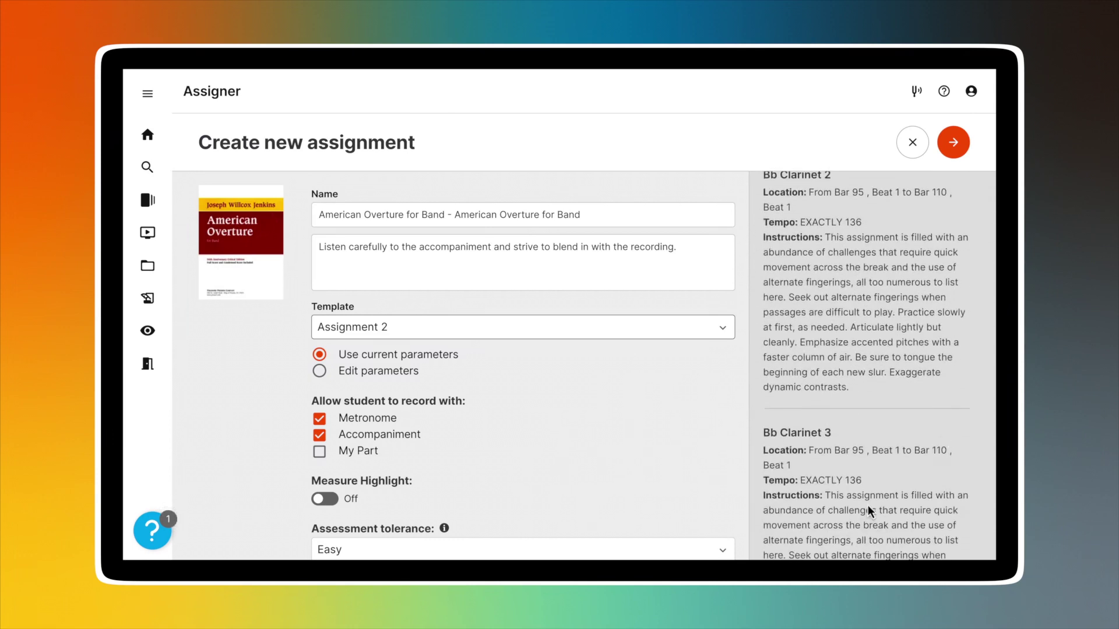
{"action": "scroll", "coordinate": [867, 505], "scroll_direction": "down", "scroll_amount": 1}
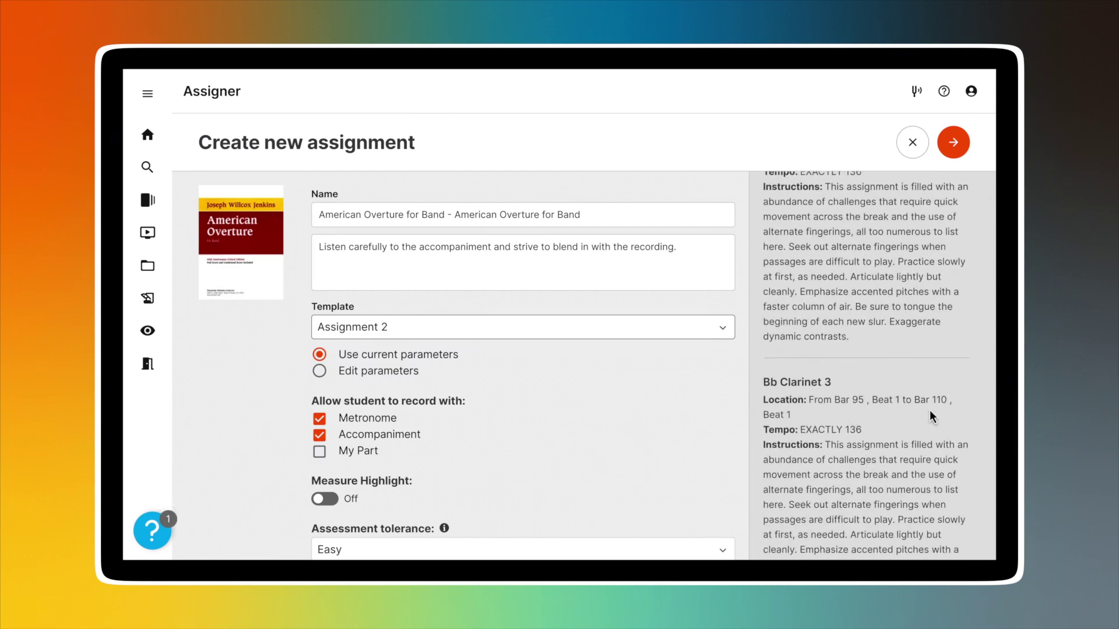
{"action": "scroll", "coordinate": [929, 410], "scroll_direction": "down", "scroll_amount": 1}
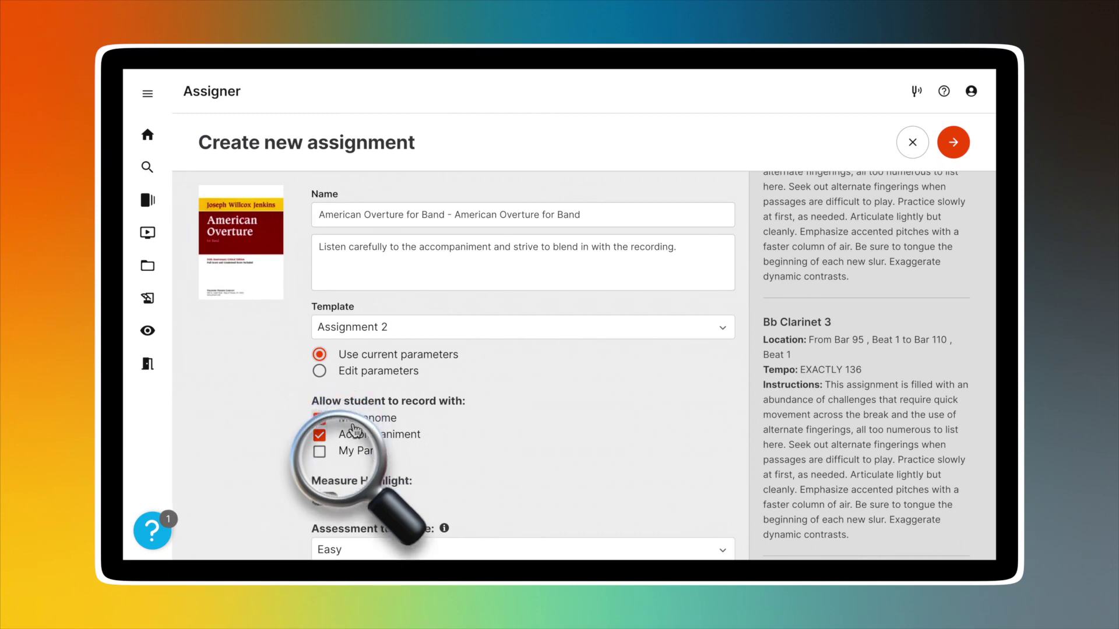
{"action": "scroll", "coordinate": [657, 425], "scroll_direction": "down", "scroll_amount": 2}
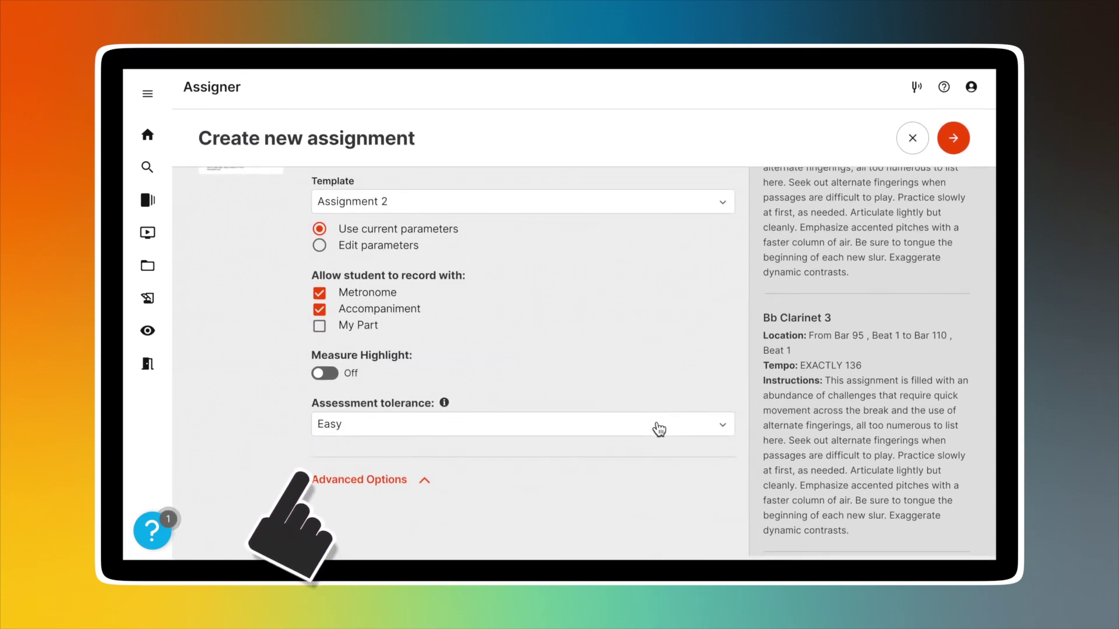
Open the Assessment tolerance choices for the assignment.
{"action": "left_click", "coordinate": [724, 430]}
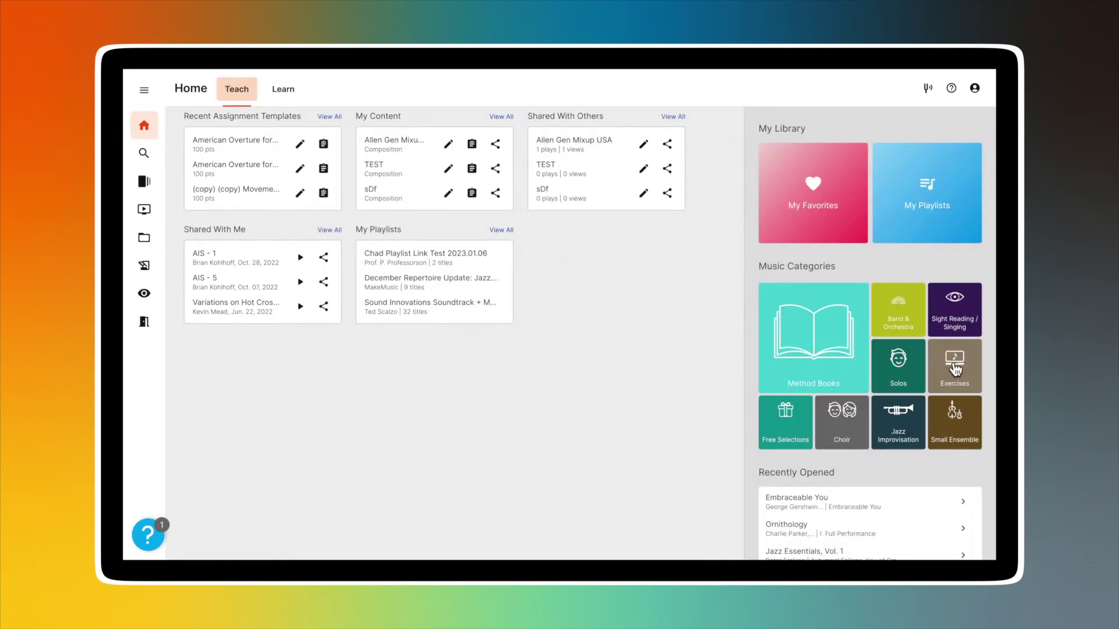
Start an Intervals exercise assignment in Bb major / G minor and advance to part customization.
{"action": "left_click", "coordinate": [956, 370]}
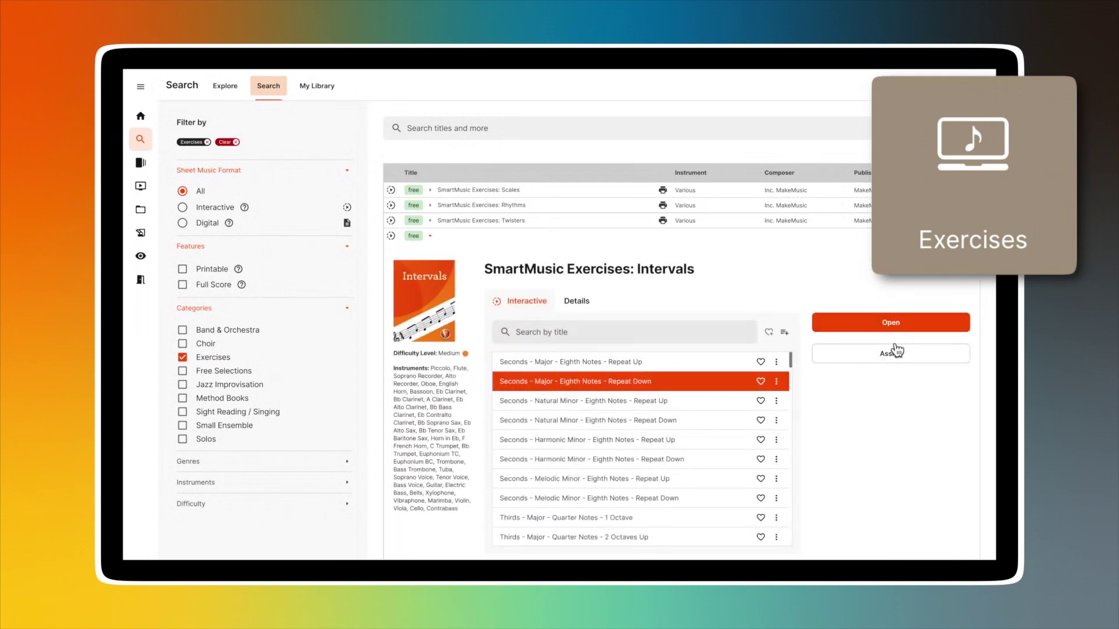
{"action": "left_click", "coordinate": [895, 350]}
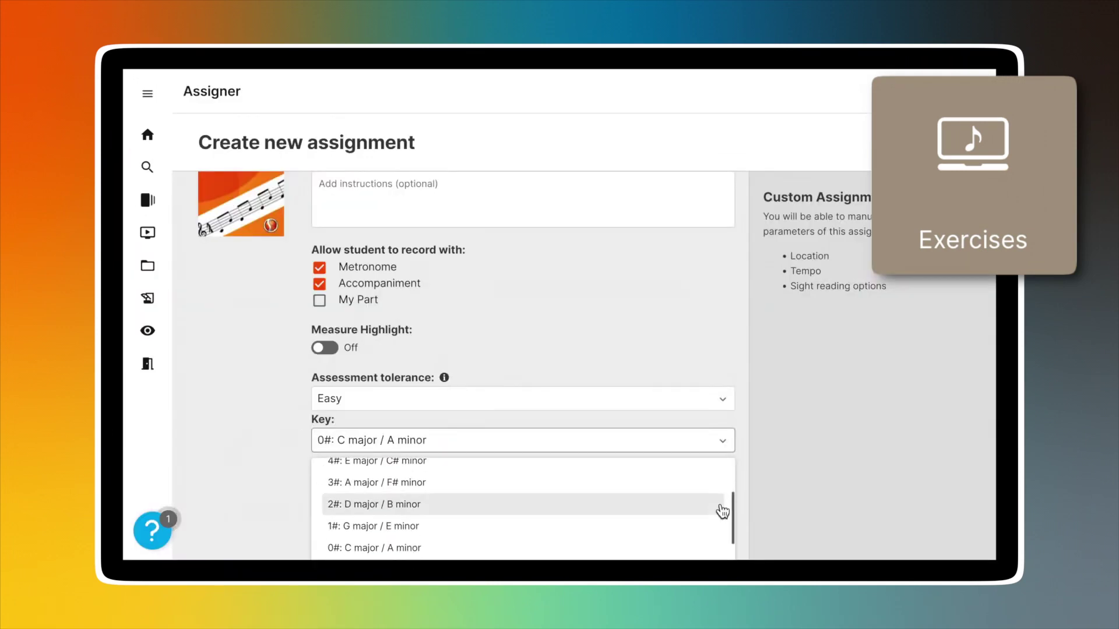
{"action": "scroll", "coordinate": [719, 512], "scroll_direction": "up", "scroll_amount": 5}
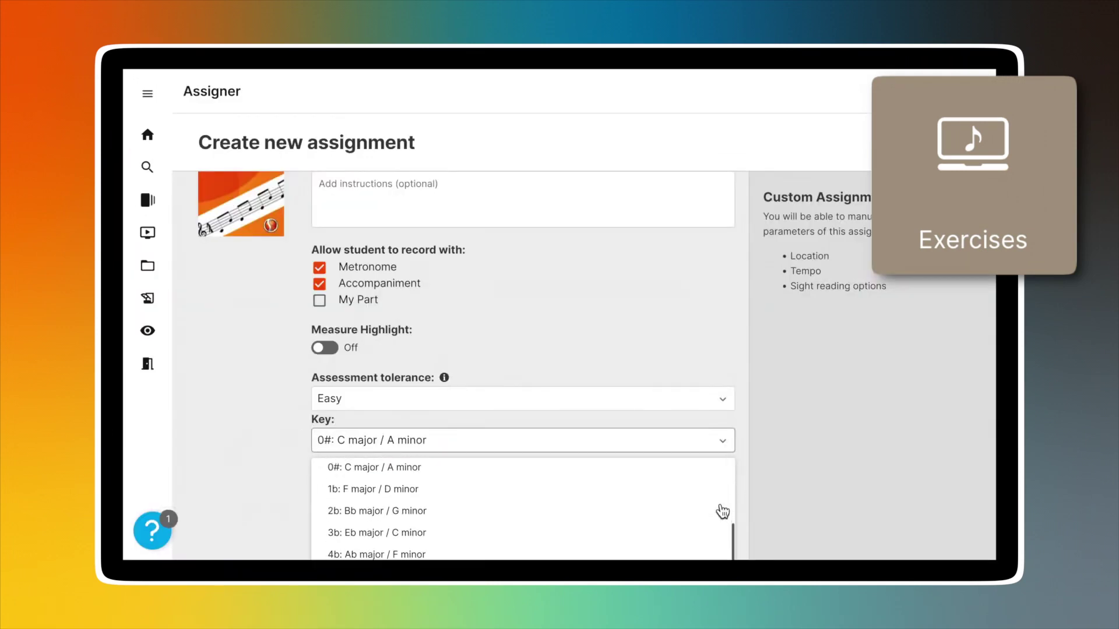
{"action": "left_click", "coordinate": [406, 511]}
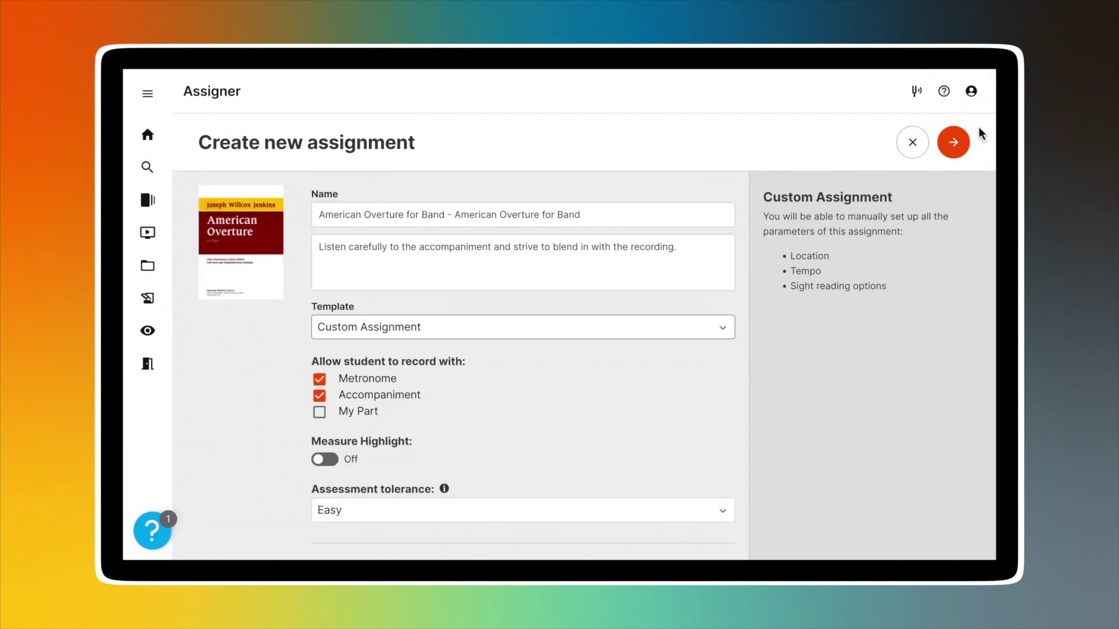
{"action": "left_click", "coordinate": [953, 142]}
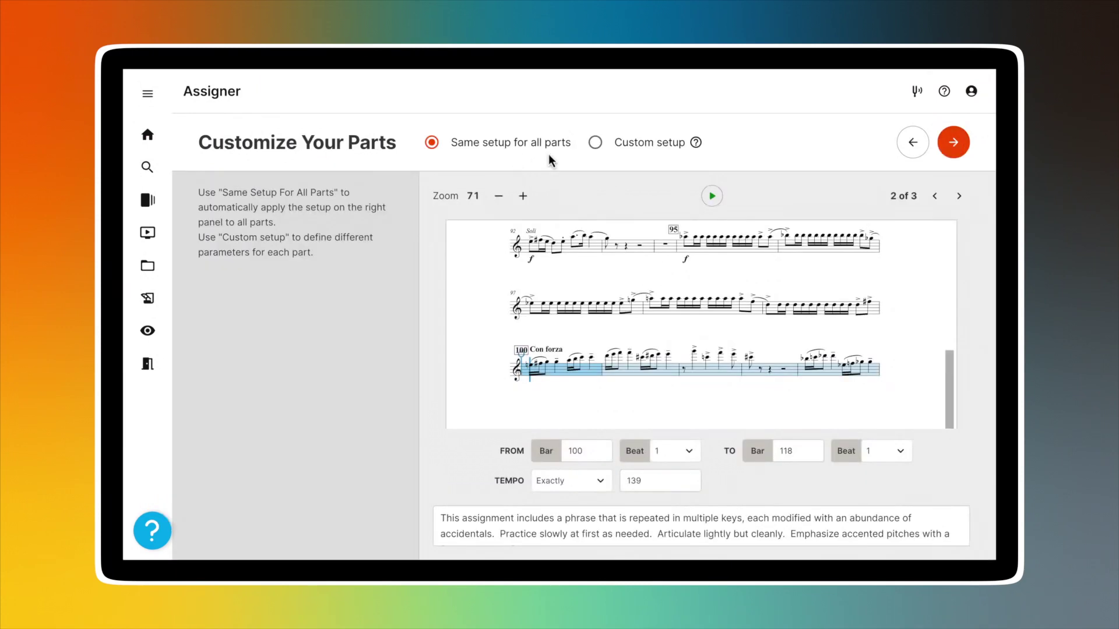
Check the Oboe 2 custom setup, keeping bars 1–12 at exactly 88 for all parts.
{"action": "left_click", "coordinate": [594, 143]}
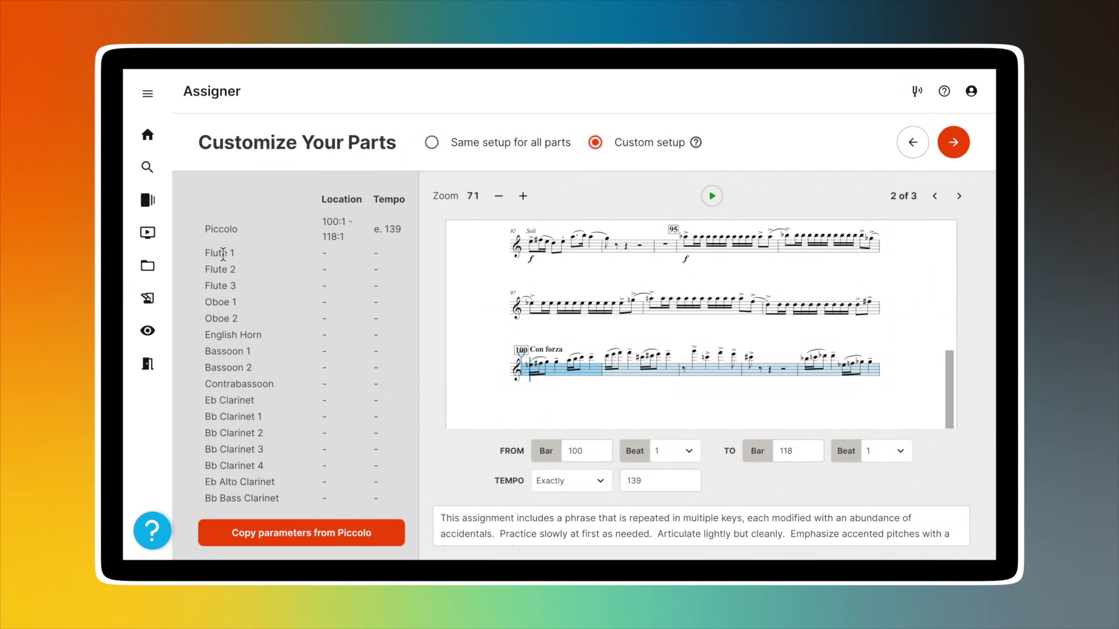
{"action": "left_click", "coordinate": [220, 318]}
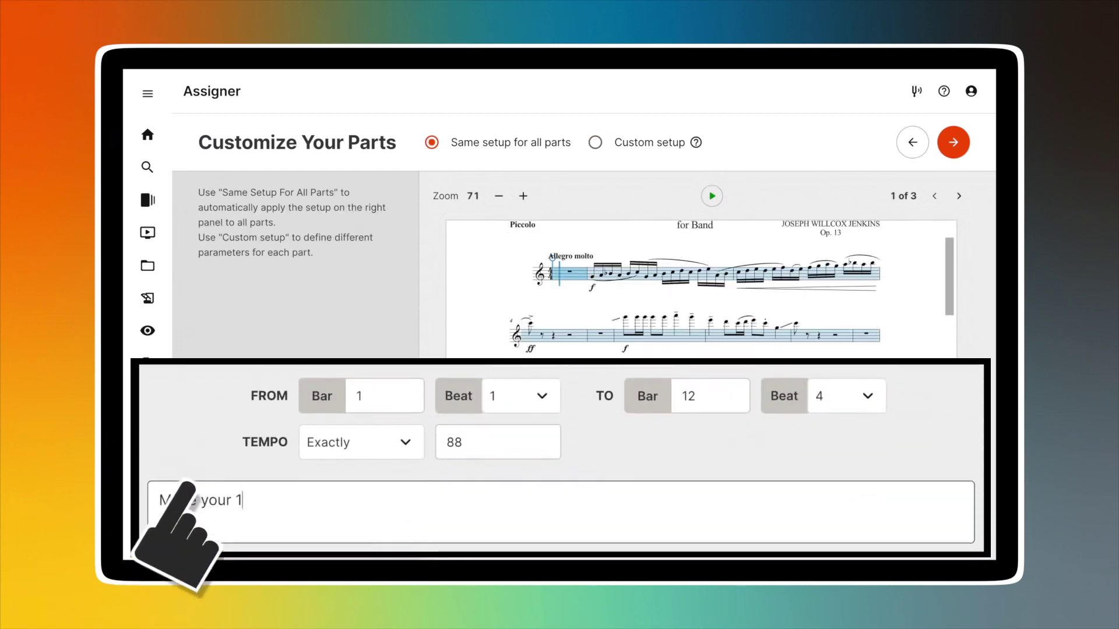
{"action": "type", "text": "6th notes even"}
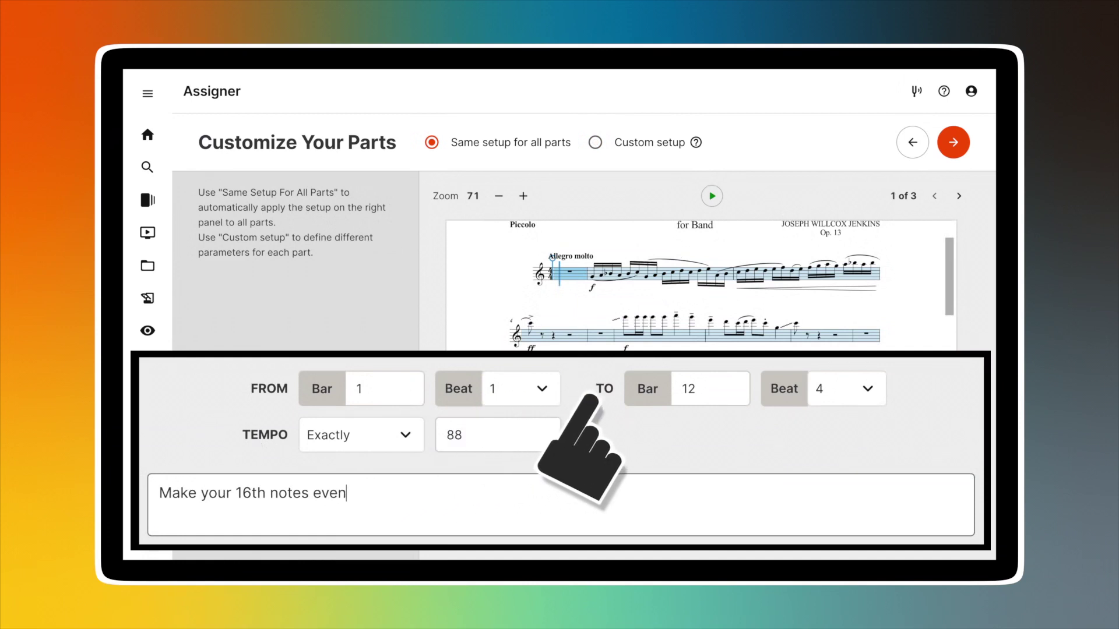
{"action": "type", "text": " across every"}
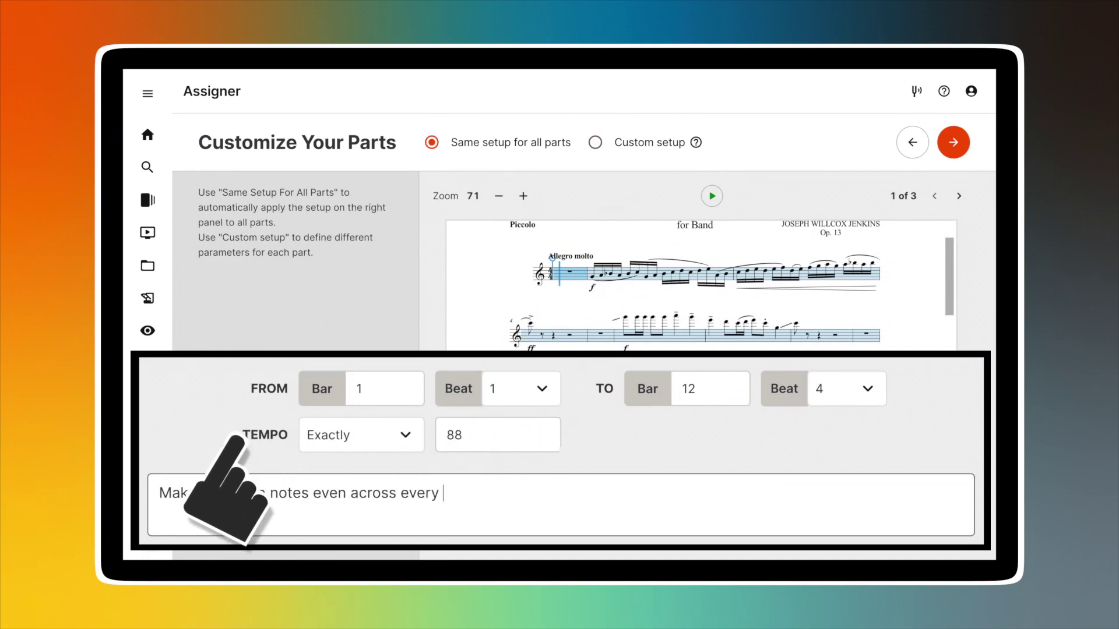
{"action": "type", "text": " beat."}
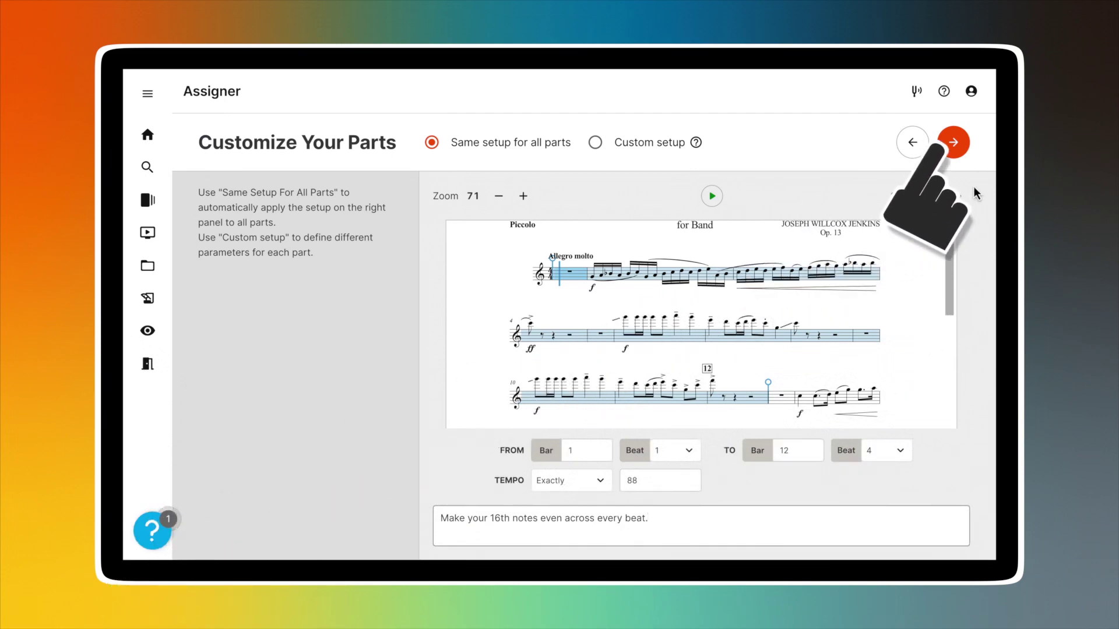
{"action": "left_click", "coordinate": [965, 150]}
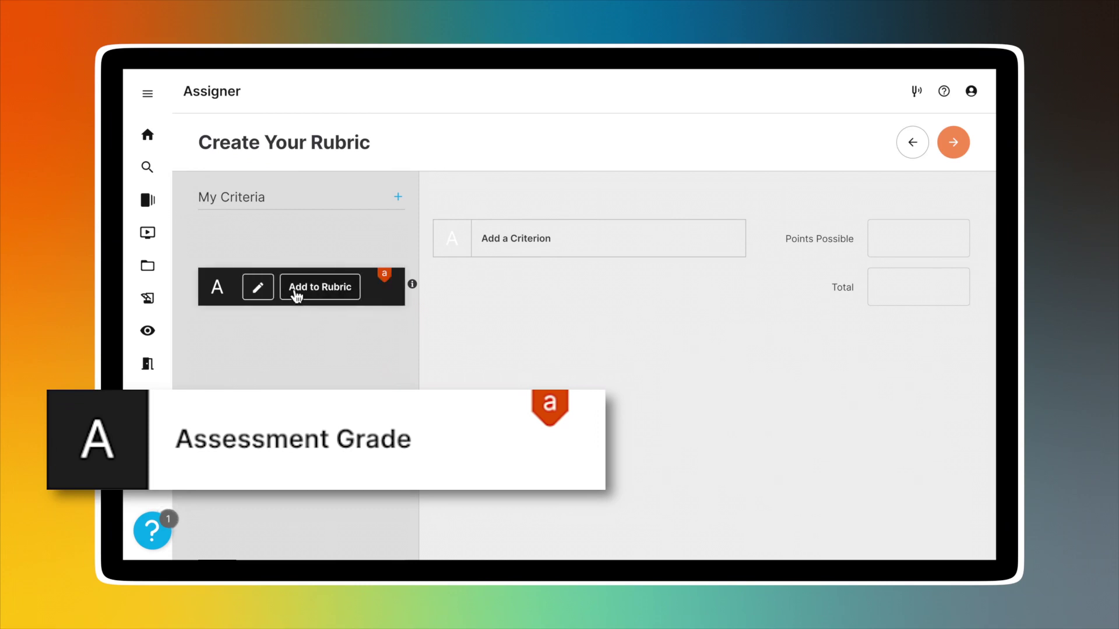
Add an auto-graded Assessment Grade criterion worth 100 points and create the template.
{"action": "mouse_move", "coordinate": [297, 287]}
{"action": "left_click", "coordinate": [295, 294]}
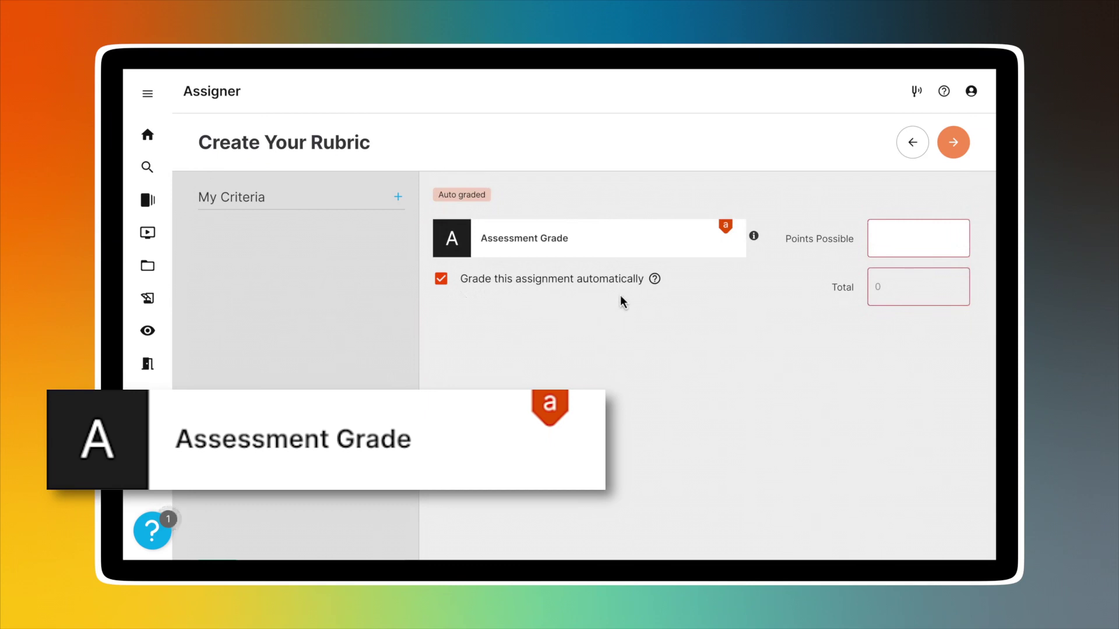
{"action": "left_click", "coordinate": [924, 239]}
{"action": "type", "text": "100"}
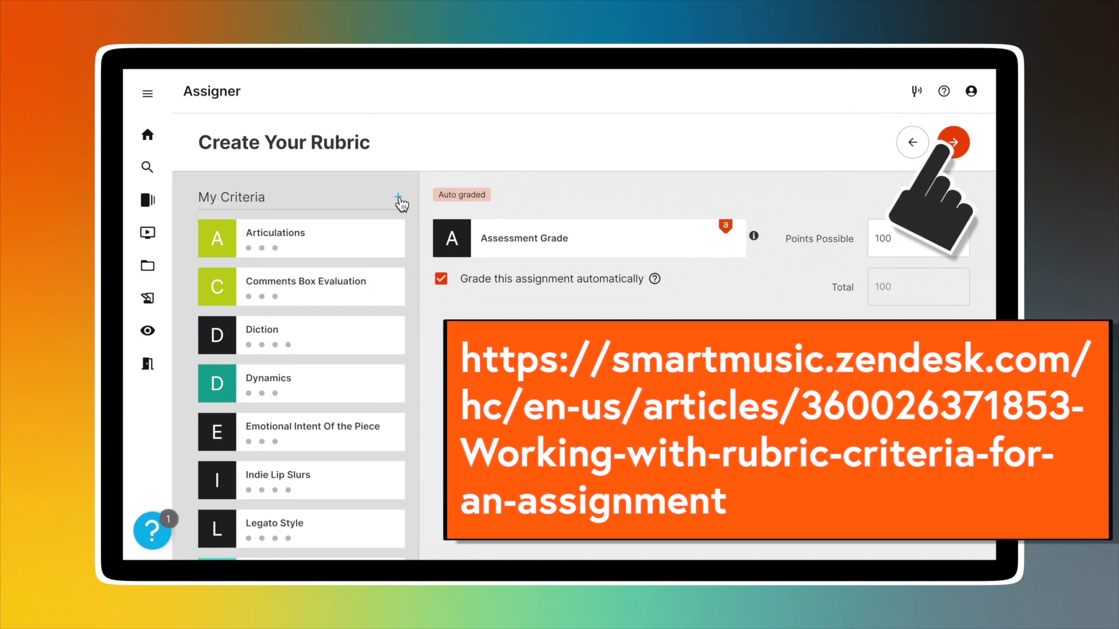
{"action": "left_click", "coordinate": [959, 147]}
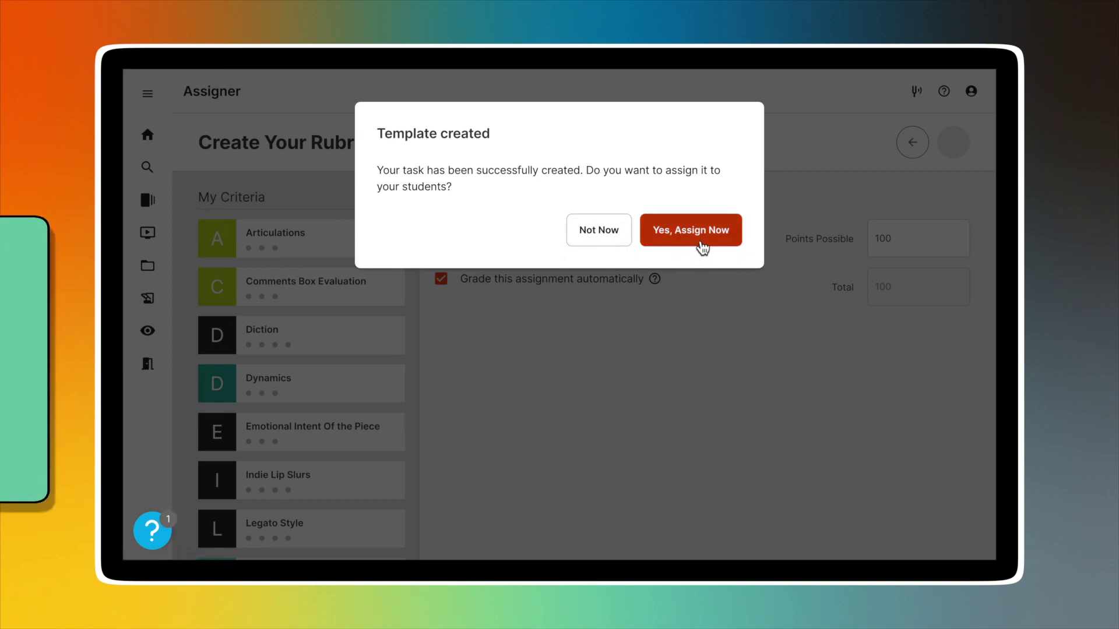
Assign the template now to the 2022/23 Demo Class, due January 27, 2023.
{"action": "left_click", "coordinate": [701, 246]}
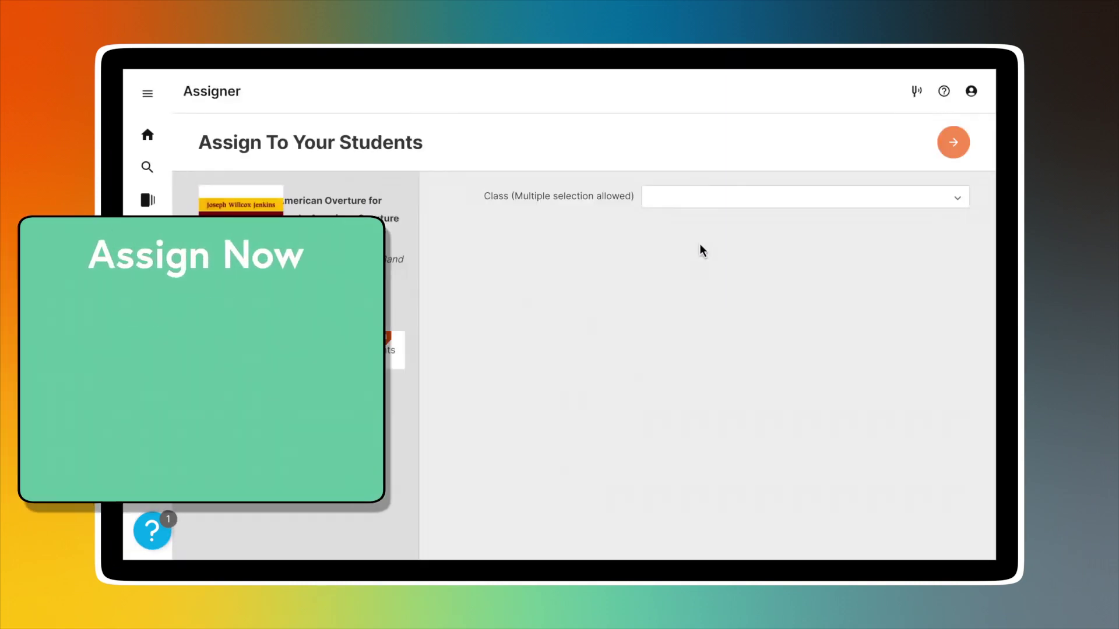
{"action": "left_click", "coordinate": [769, 197]}
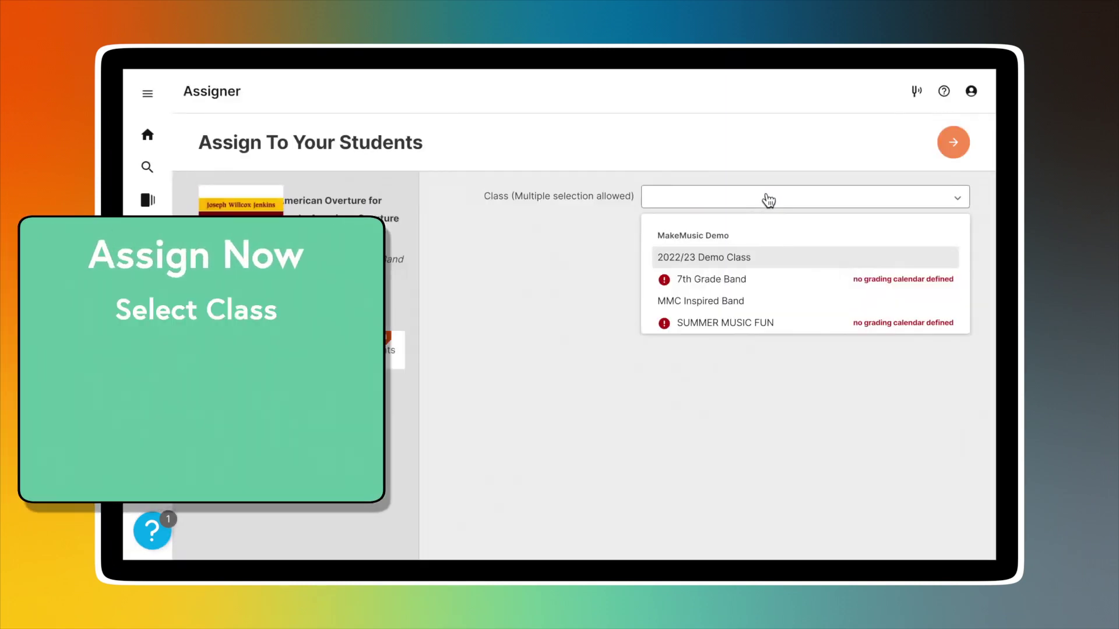
{"action": "left_click", "coordinate": [711, 260]}
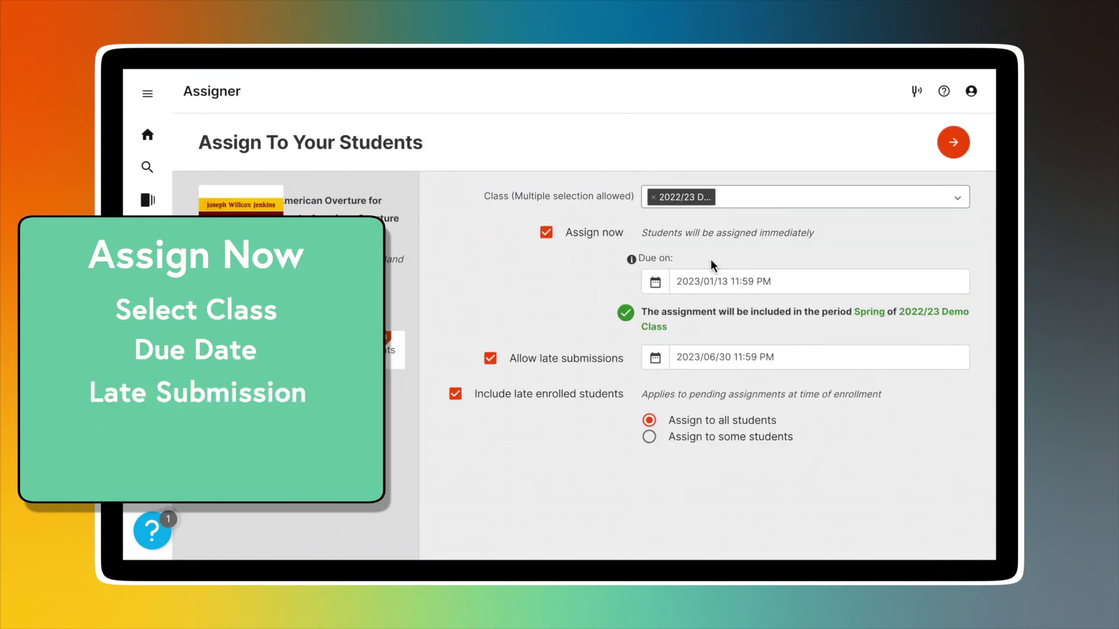
{"action": "left_click", "coordinate": [658, 286]}
{"action": "left_click", "coordinate": [832, 431]}
{"action": "left_click", "coordinate": [631, 303]}
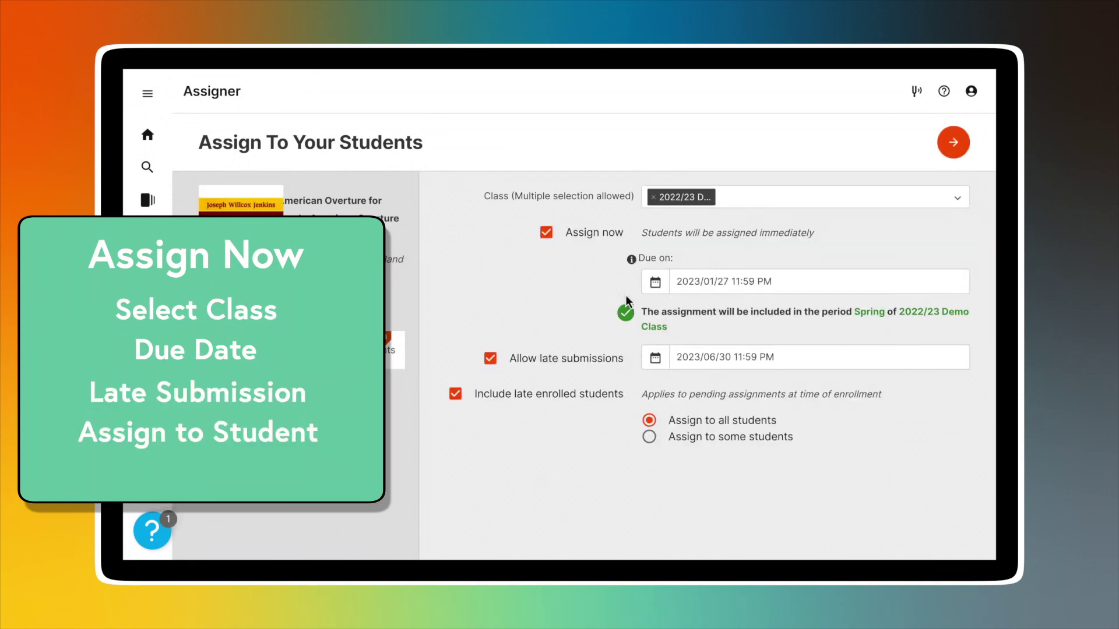
Try picking individual students, revert to all students, and submit the assignment.
{"action": "left_click", "coordinate": [649, 437]}
{"action": "left_click", "coordinate": [898, 254]}
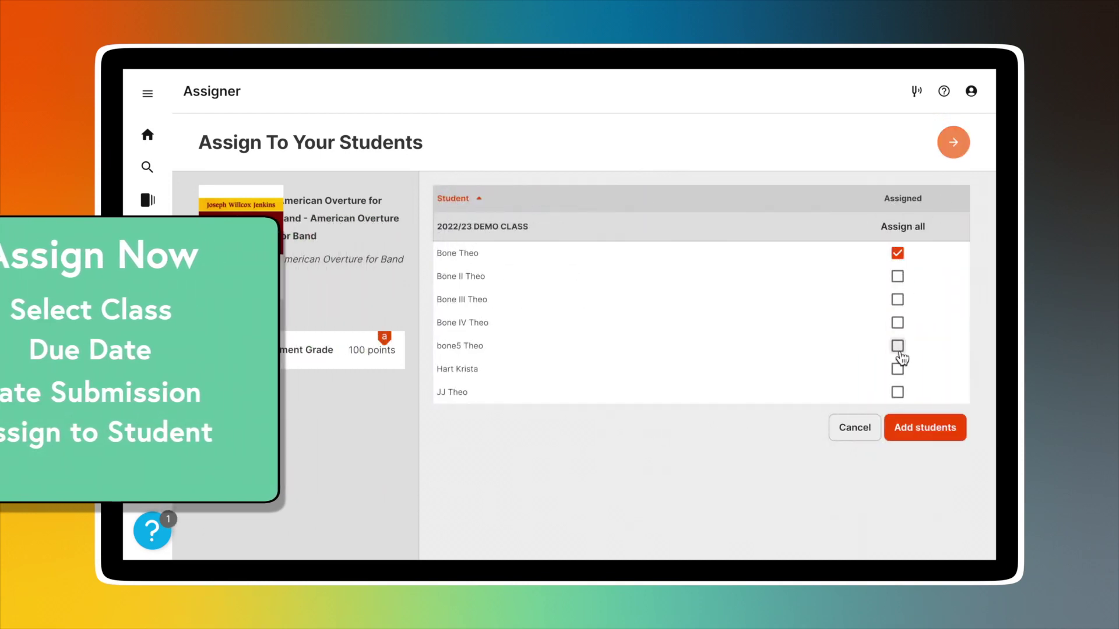
{"action": "left_click", "coordinate": [897, 345]}
{"action": "left_click", "coordinate": [853, 431]}
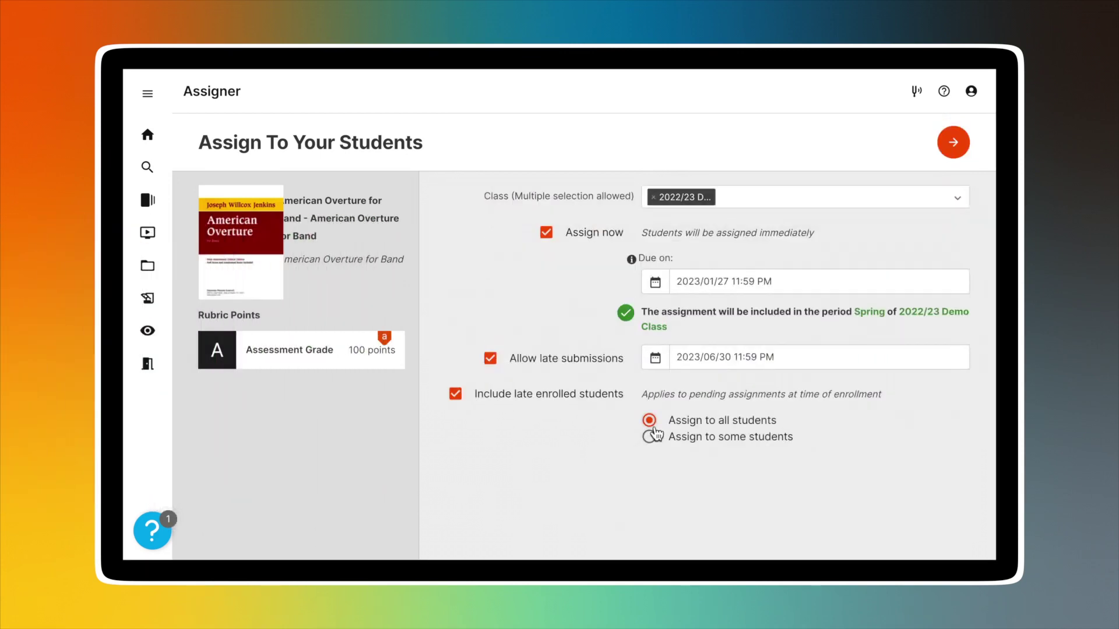
{"action": "left_click", "coordinate": [955, 142]}
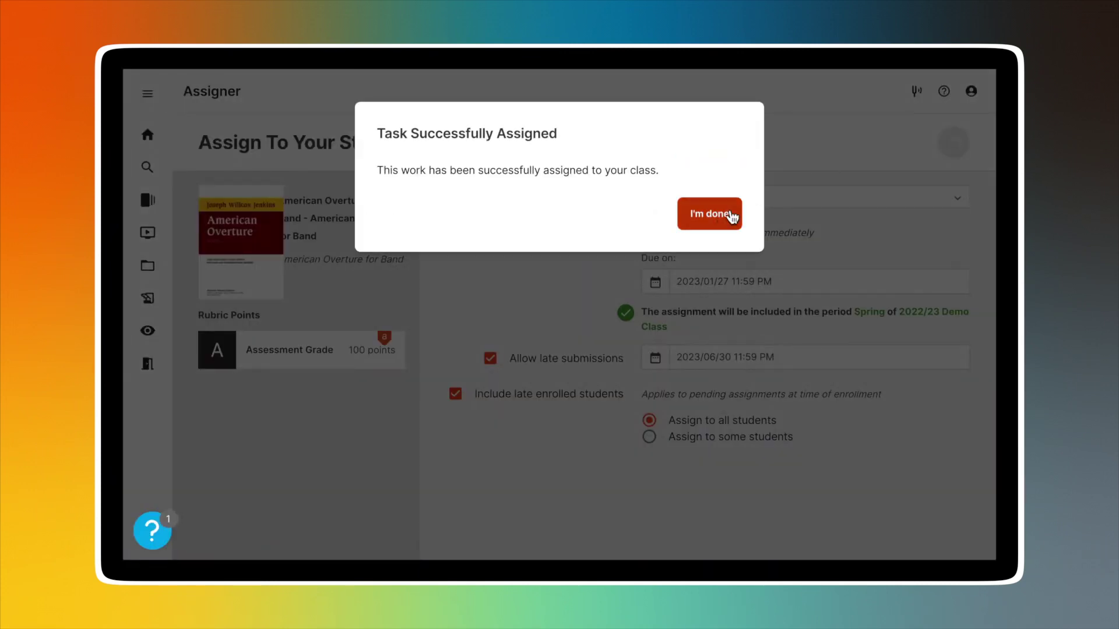
Dismiss the Task Successfully Assigned dialog with I'm done.
{"action": "left_click", "coordinate": [722, 219]}
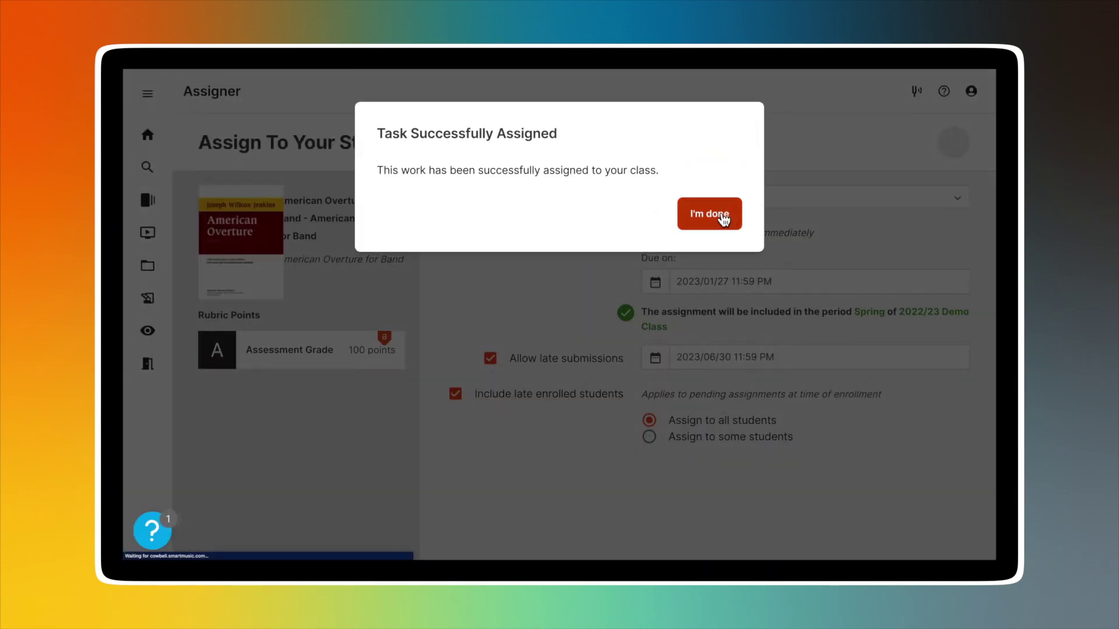